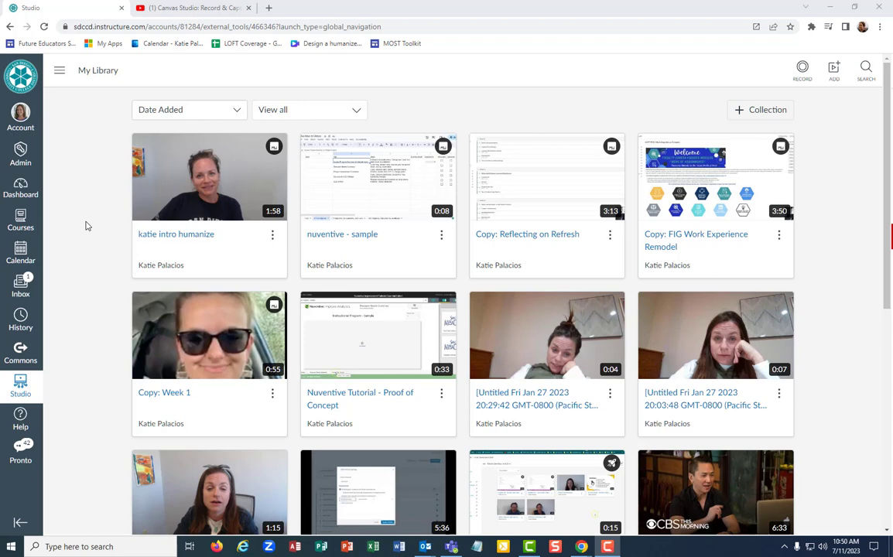
- Open Share Media for the katie intro humanize video and show its Links tab
{"action": "mouse_move", "coordinate": [219, 195]}
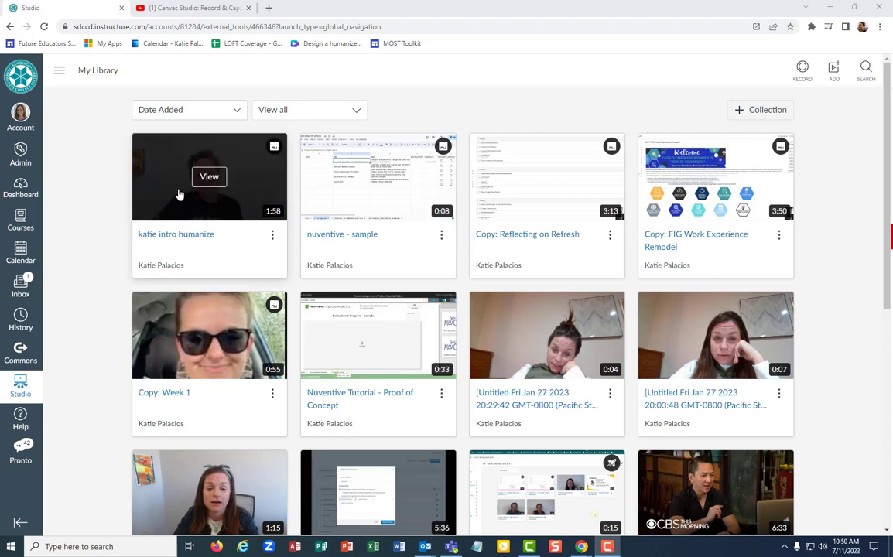
{"action": "left_click", "coordinate": [273, 235]}
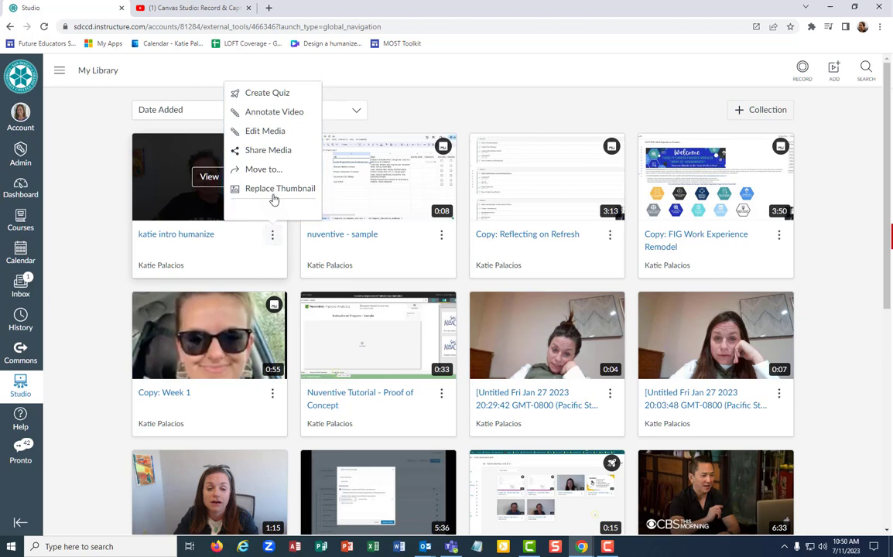
{"action": "left_click", "coordinate": [251, 150]}
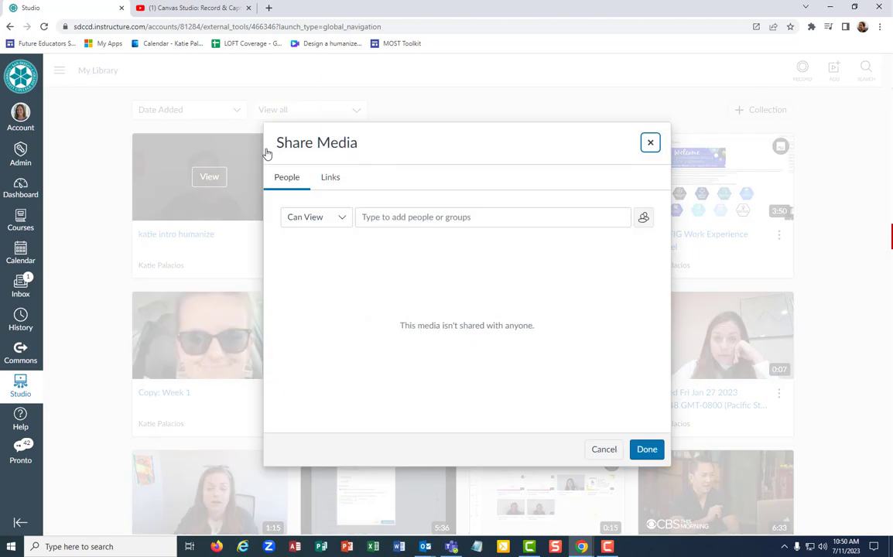
{"action": "left_click", "coordinate": [330, 183]}
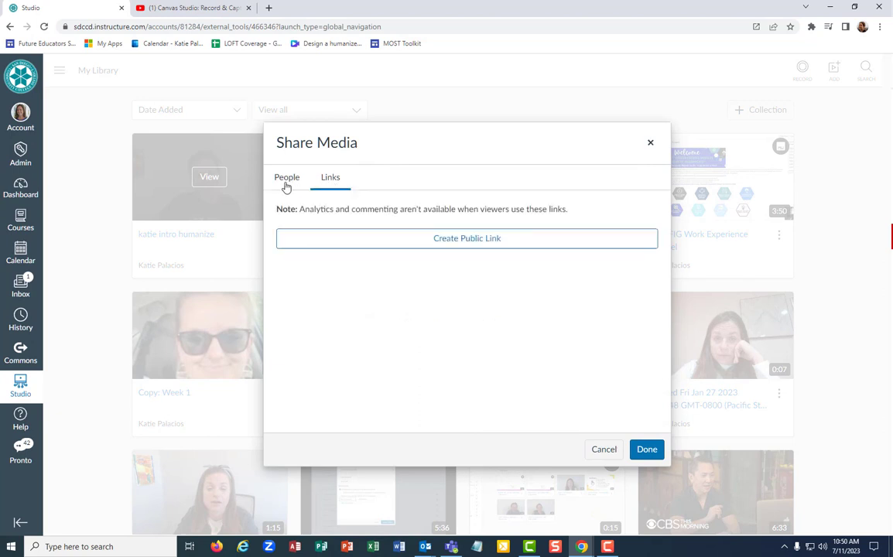
{"action": "left_click", "coordinate": [286, 184]}
{"action": "left_click", "coordinate": [328, 182]}
- Create a public link for the video and copy it
{"action": "left_click", "coordinate": [480, 241]}
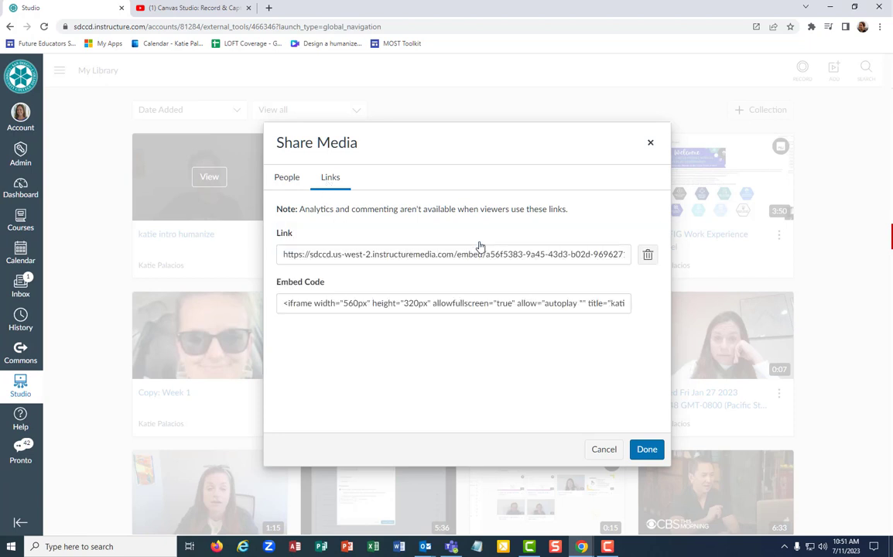
{"action": "left_click", "coordinate": [420, 258]}
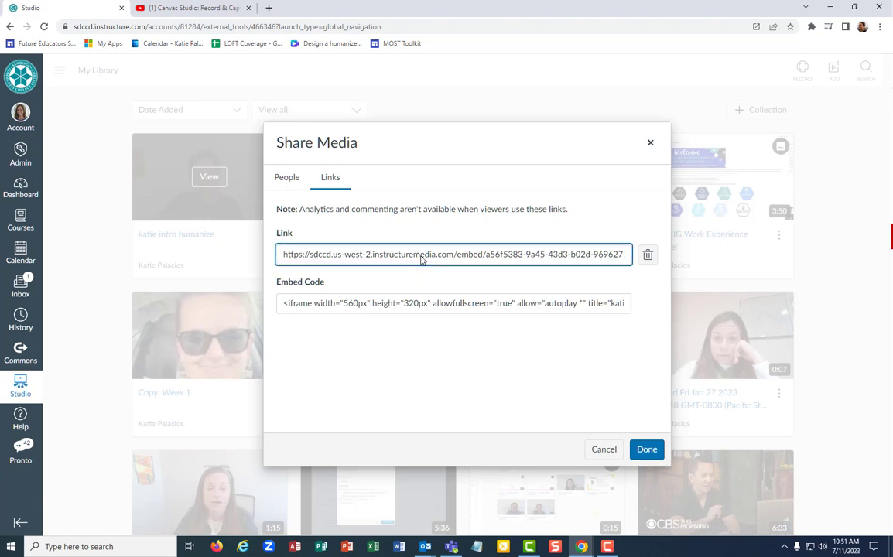
{"action": "triple_click", "coordinate": [422, 259]}
{"action": "right_click", "coordinate": [424, 258]}
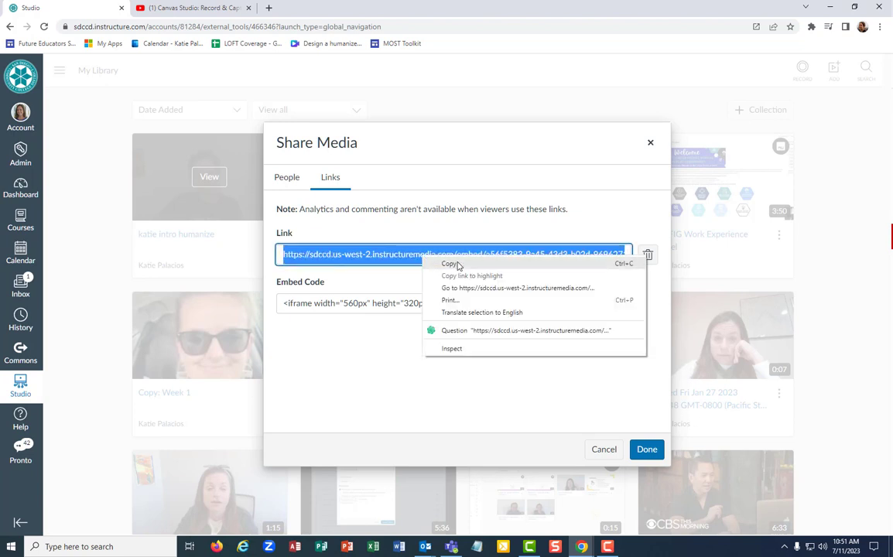
{"action": "left_click", "coordinate": [457, 266]}
{"action": "left_click", "coordinate": [460, 231]}
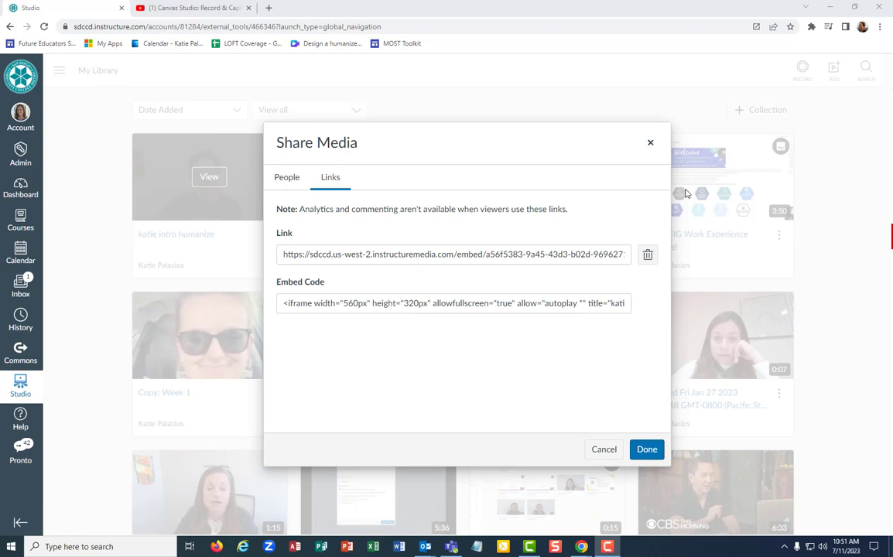
{"action": "left_click", "coordinate": [286, 180]}
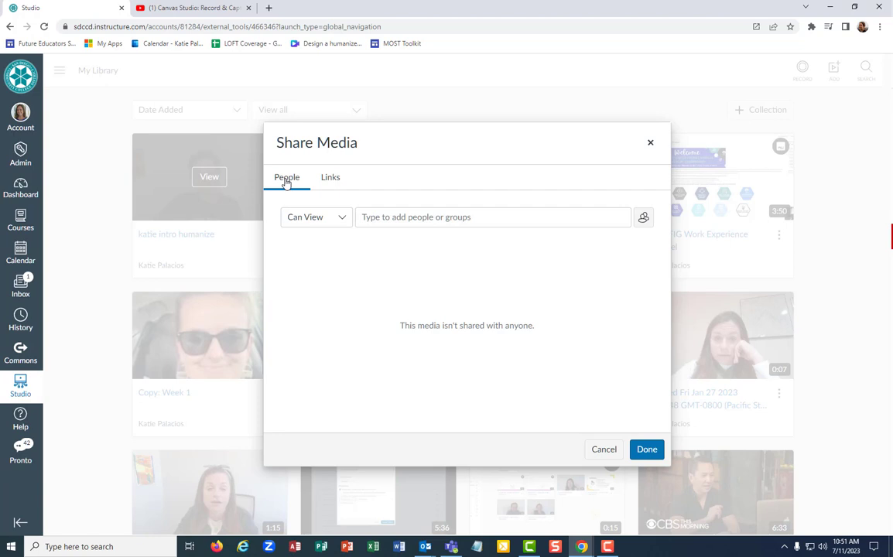
- Change the permission for newly added people from Can View to Can Edit
{"action": "left_click", "coordinate": [305, 216]}
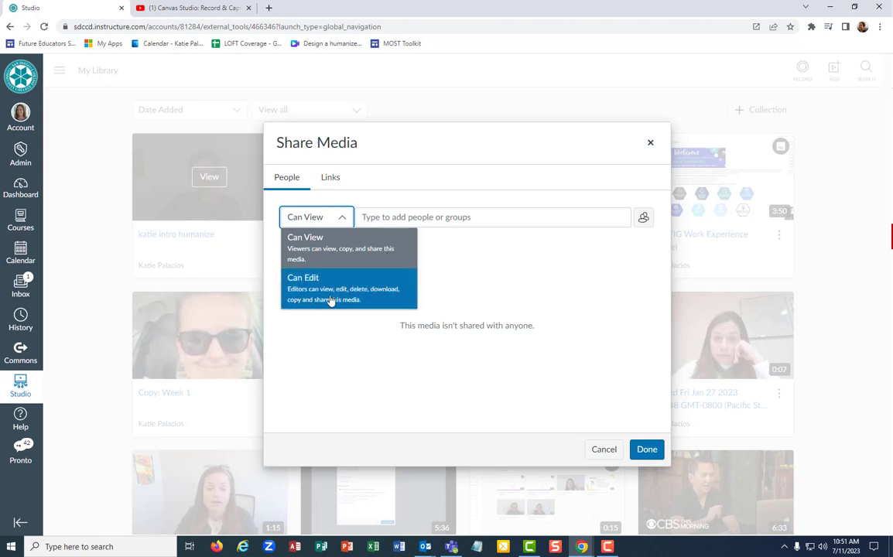
{"action": "left_click", "coordinate": [383, 298]}
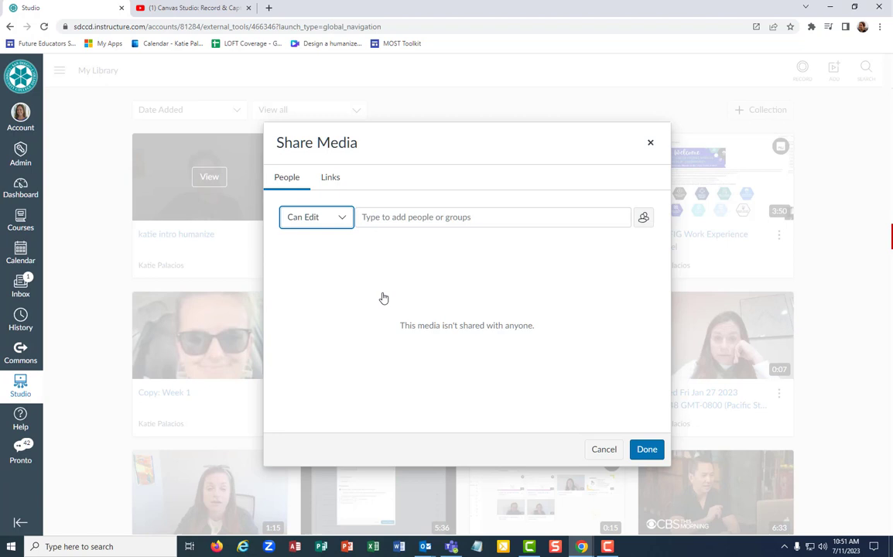
{"action": "left_click", "coordinate": [421, 220]}
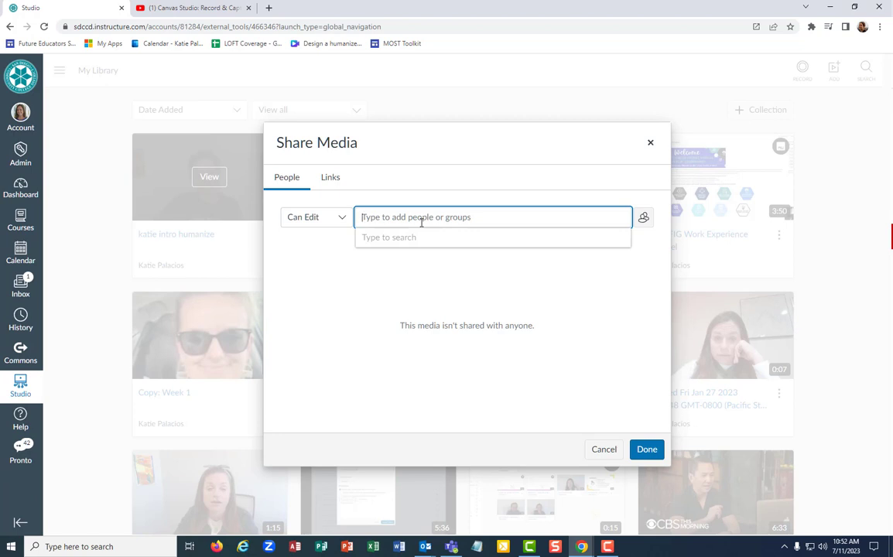
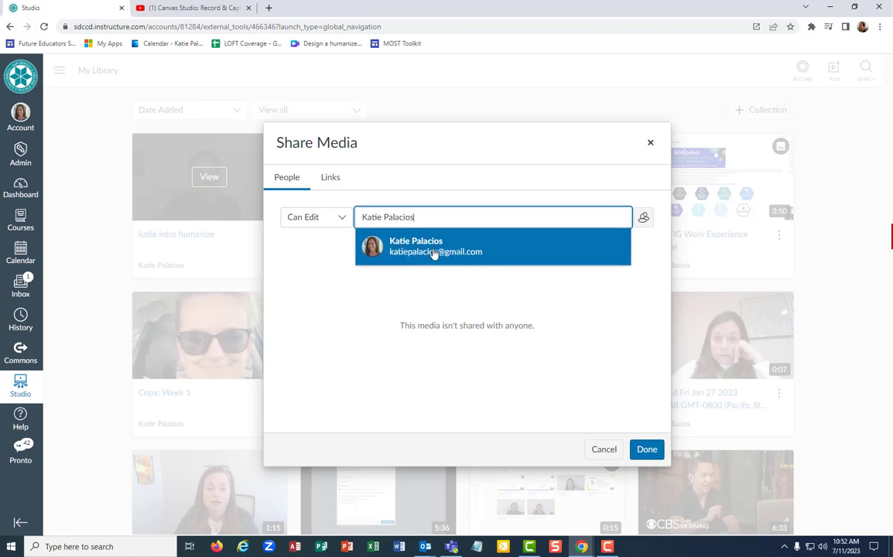
- Add the named Canvas user to the video's share list
{"action": "left_click", "coordinate": [477, 184]}
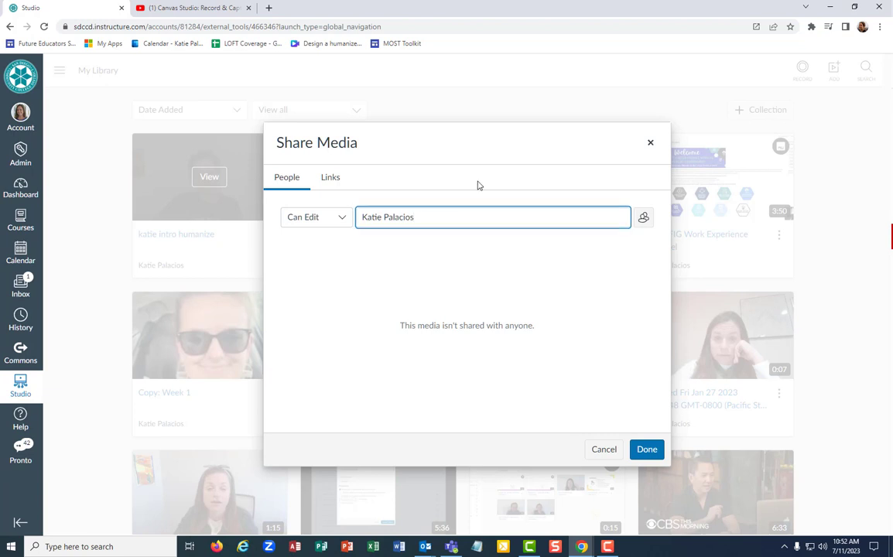
{"action": "left_click", "coordinate": [419, 218]}
{"action": "left_click", "coordinate": [414, 248]}
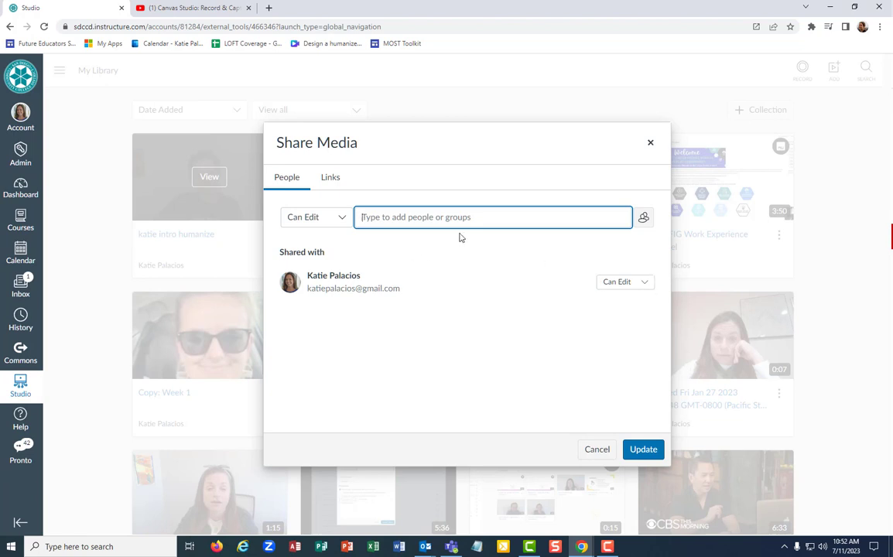
- Add a second person, revoke their access, and save the sharing update
{"action": "type", "text": "kim"}
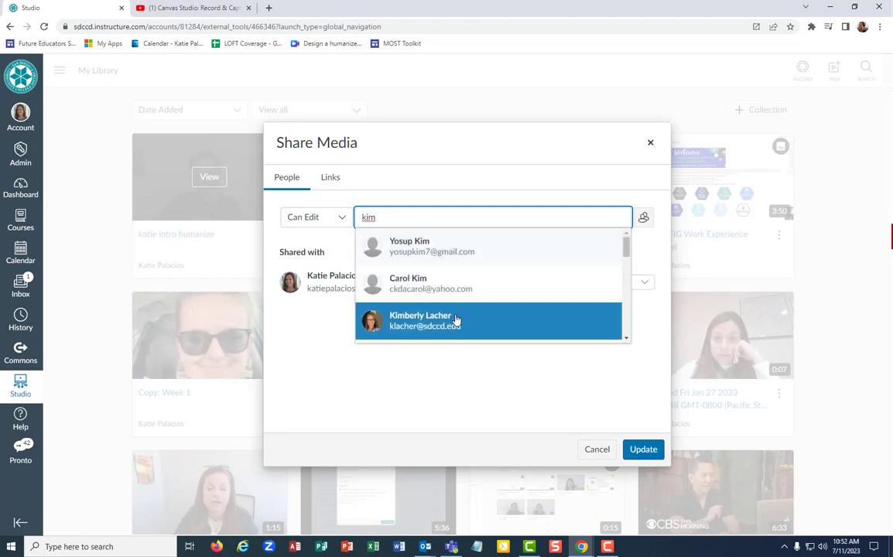
{"action": "left_click", "coordinate": [456, 319]}
{"action": "left_click", "coordinate": [637, 317]}
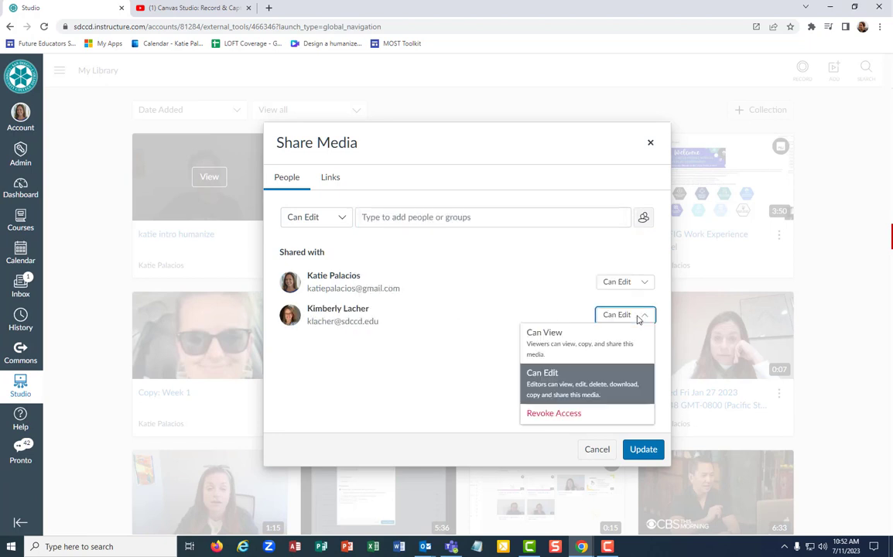
{"action": "left_click", "coordinate": [600, 353]}
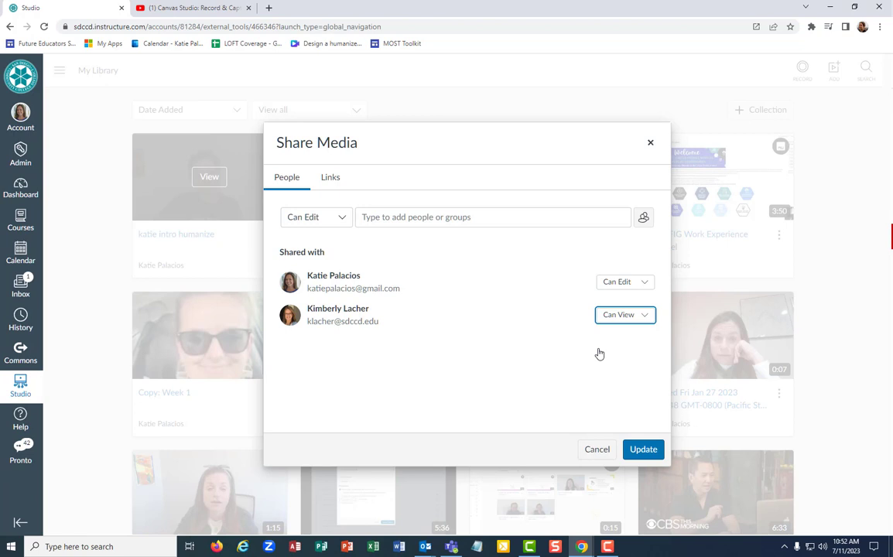
{"action": "left_click", "coordinate": [624, 315]}
{"action": "left_click", "coordinate": [563, 415]}
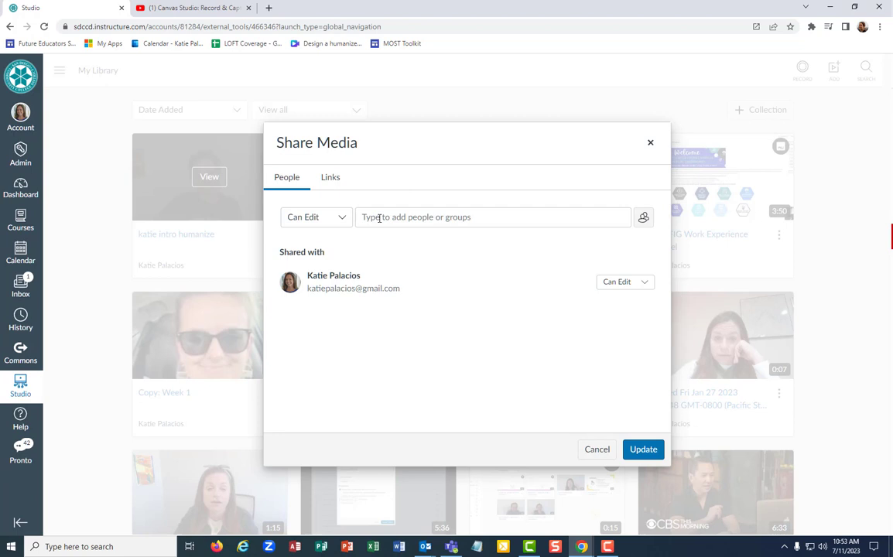
{"action": "left_click", "coordinate": [644, 449]}
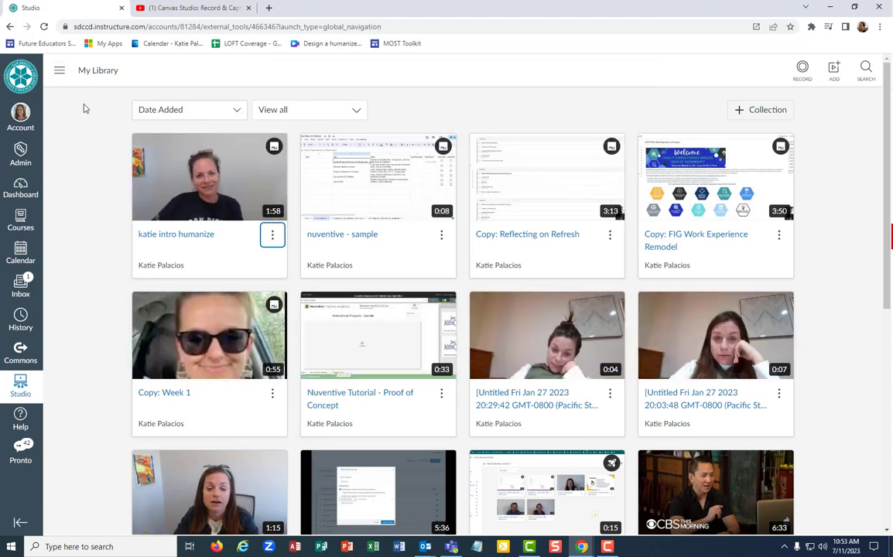
- Open Shared with Me from the navigation list and scroll through the shared video grid
{"action": "left_click", "coordinate": [59, 71]}
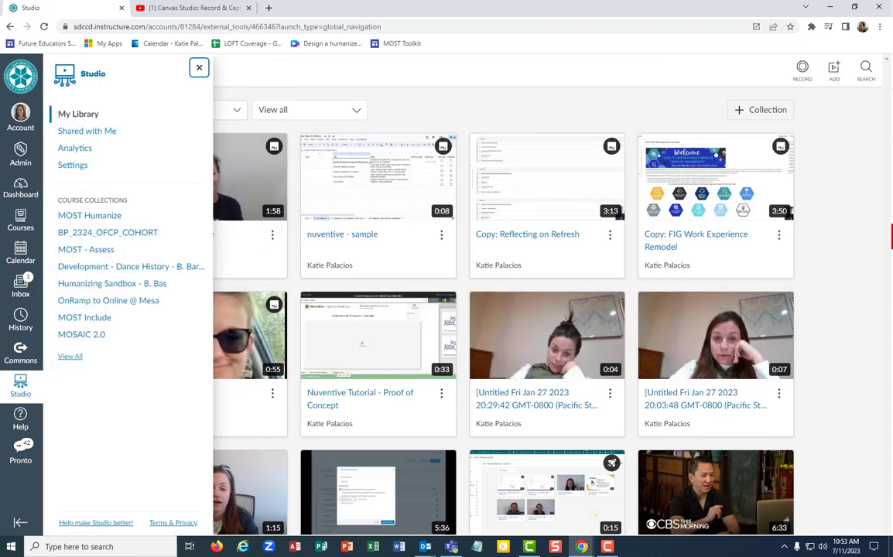
{"action": "left_click", "coordinate": [79, 133]}
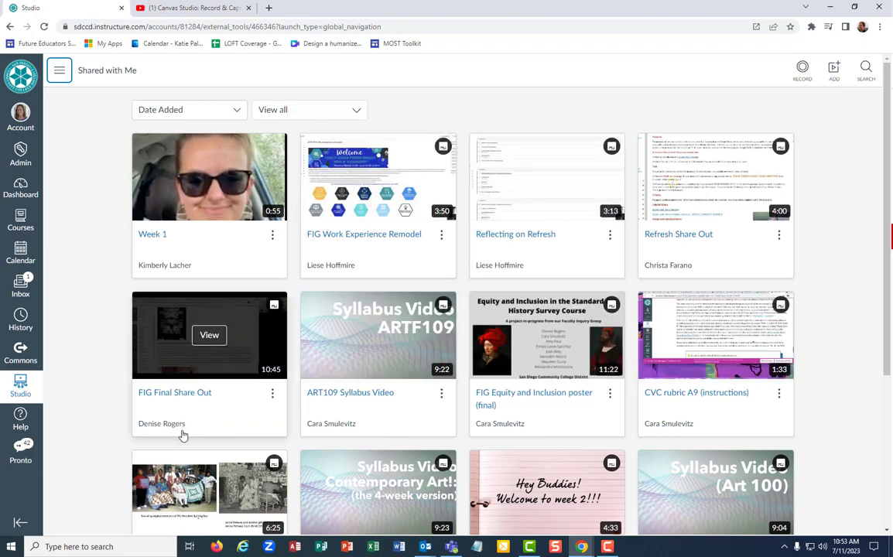
{"action": "scroll", "coordinate": [183, 435], "scroll_direction": "down", "scroll_amount": 1}
{"action": "scroll", "coordinate": [309, 441], "scroll_direction": "down", "scroll_amount": 1}
{"action": "scroll", "coordinate": [739, 455], "scroll_direction": "down", "scroll_amount": 1}
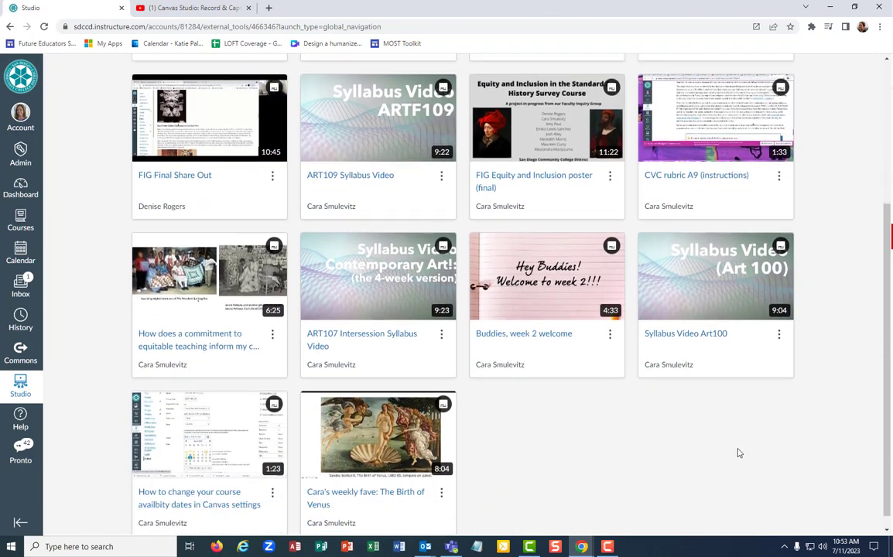
{"action": "scroll", "coordinate": [733, 446], "scroll_direction": "up", "scroll_amount": 3}
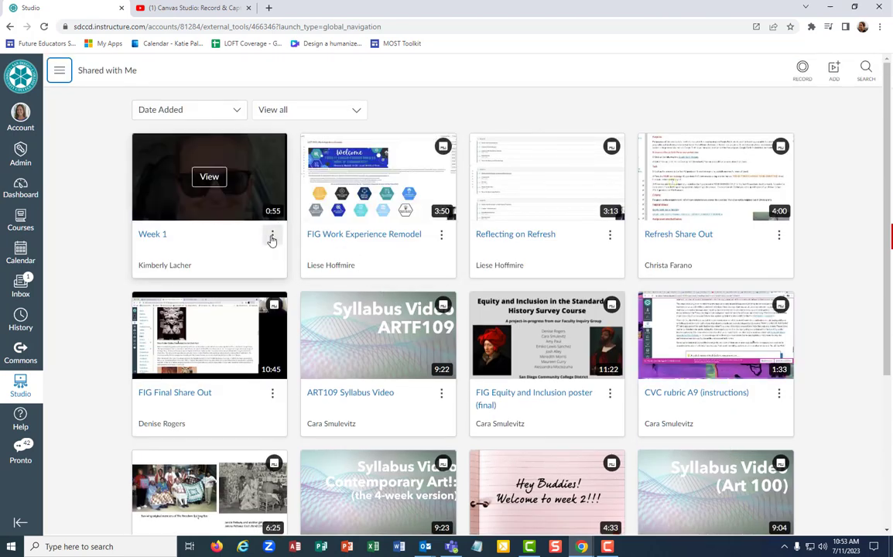
- Open the shared Week 1 video and show its available actions
{"action": "left_click", "coordinate": [218, 182]}
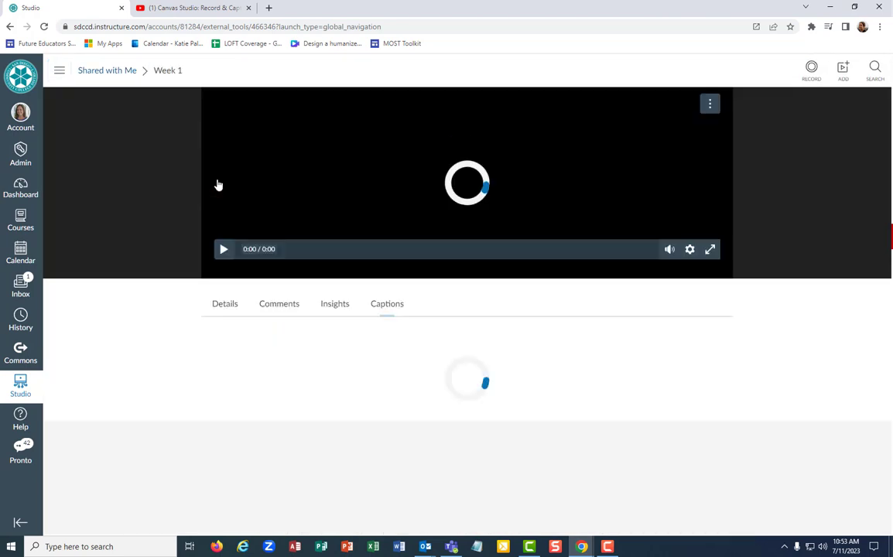
{"action": "left_click", "coordinate": [709, 104]}
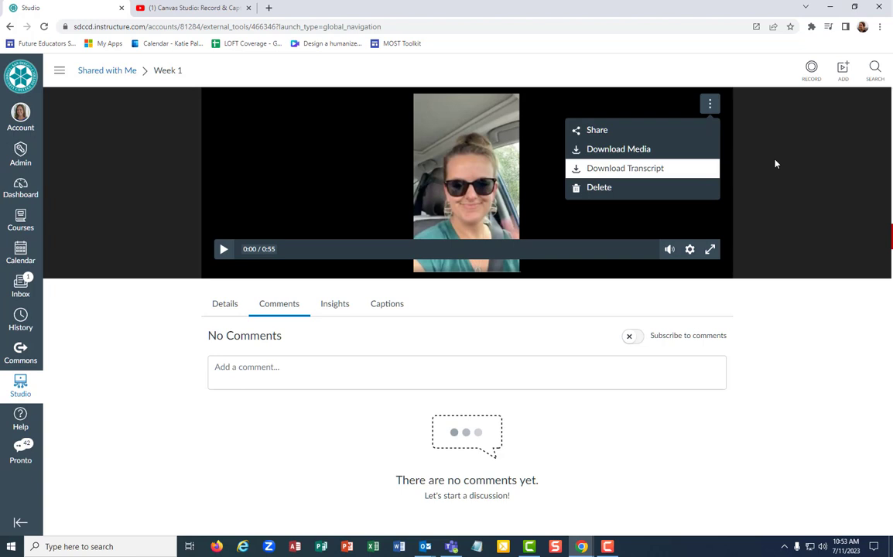
- Go back to Shared with Me, then switch to My Library from the navigation list
{"action": "left_click", "coordinate": [107, 74]}
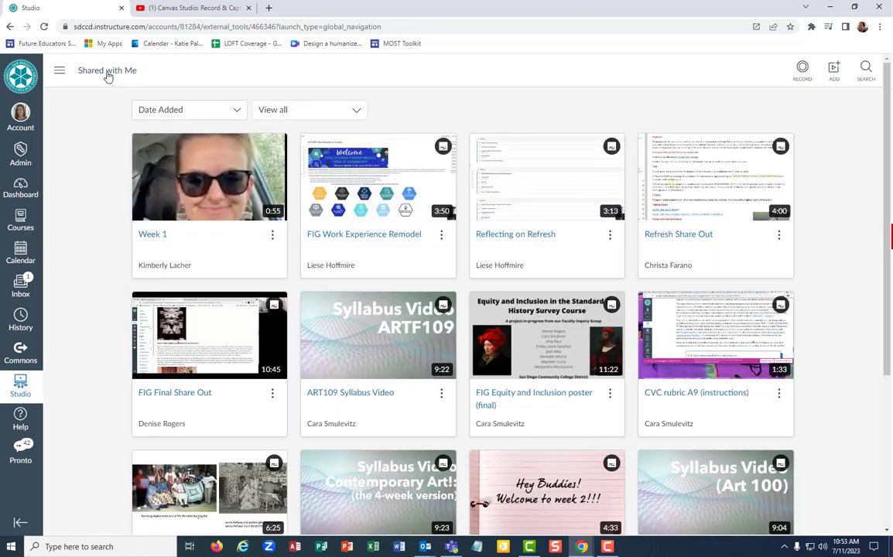
{"action": "left_click", "coordinate": [59, 72]}
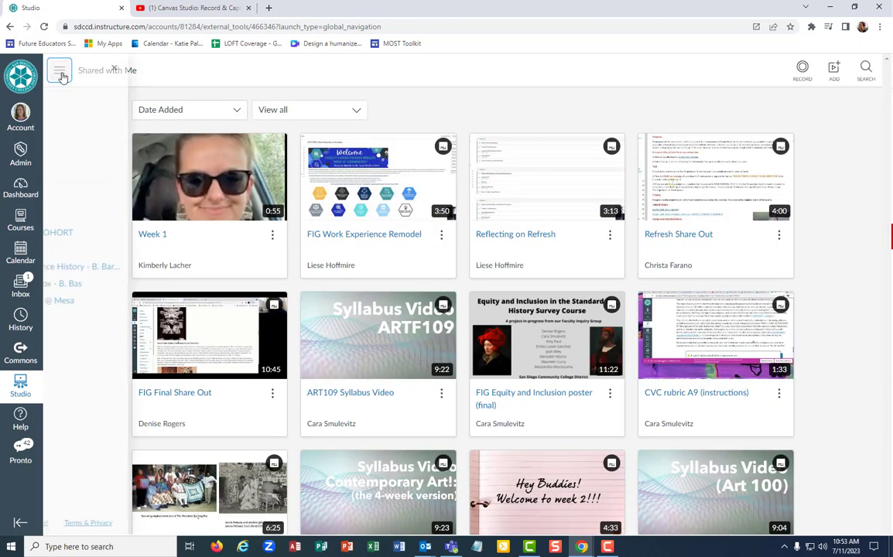
{"action": "left_click", "coordinate": [78, 114]}
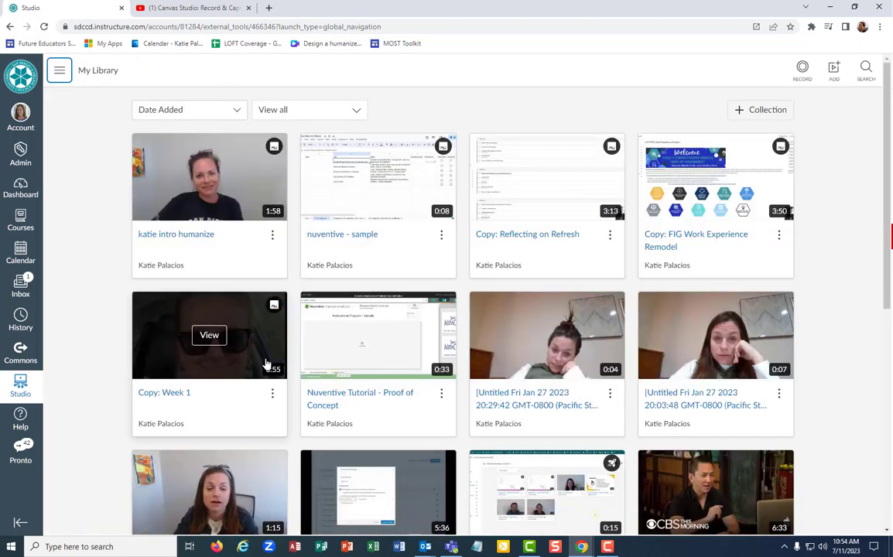